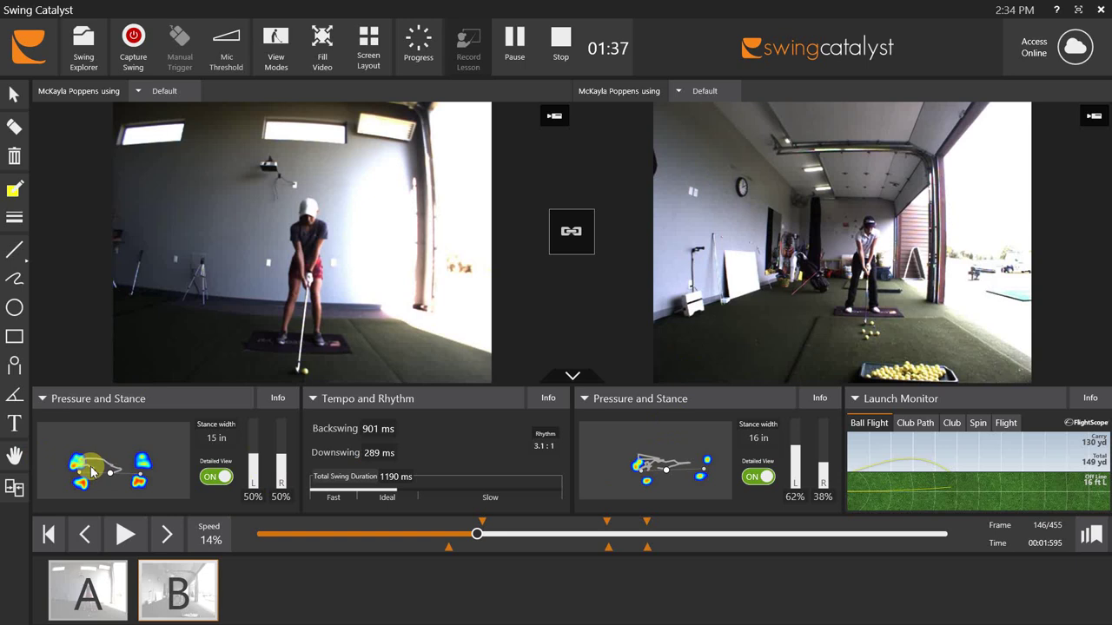
- Move both swings to frame 231 at the top of the backswing on the timeline
left_click(606, 533)
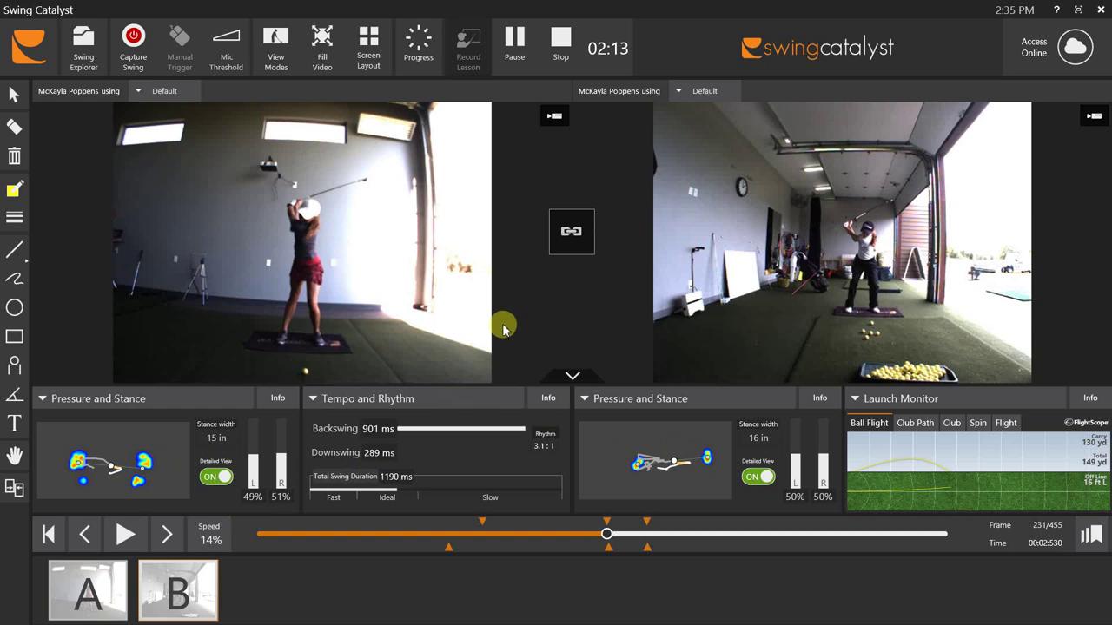
- Scrub both swings through the downswing past impact, then back to the top of the backswing
scroll(491, 311, "down", 3)
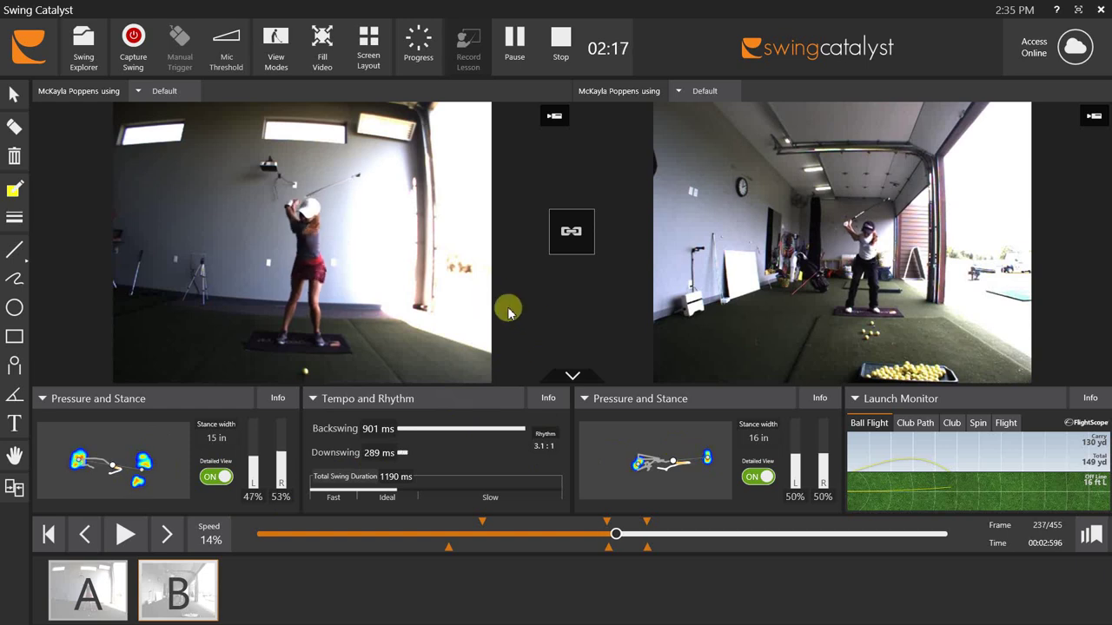
scroll(509, 313, "down", 1)
scroll(509, 313, "down", 6)
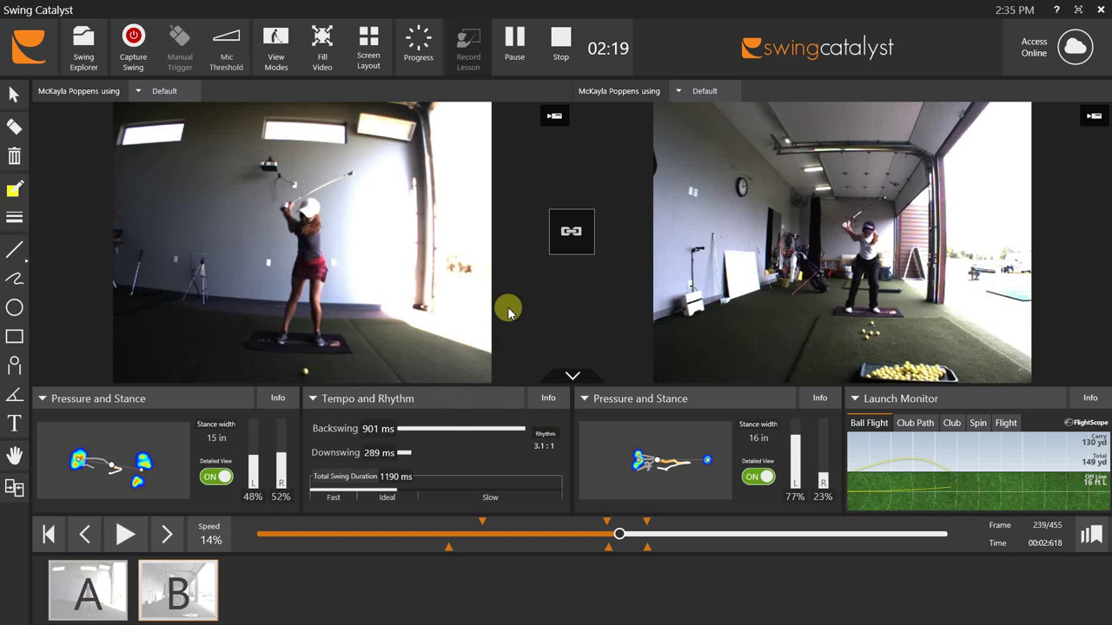
scroll(508, 312, "down", 2)
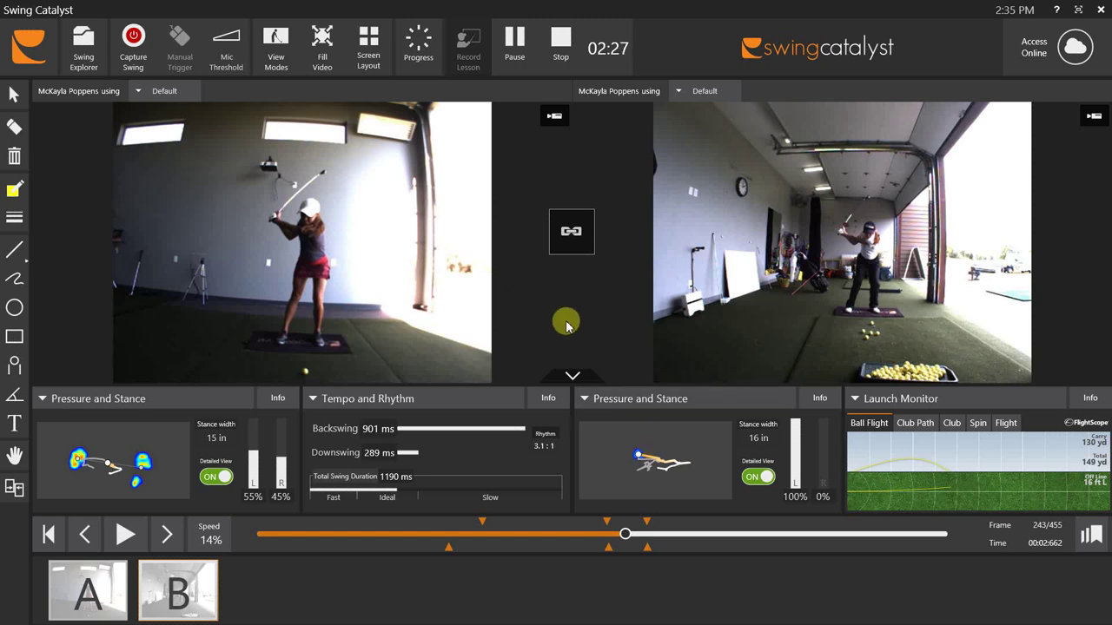
key("Right")
key("Right")
key("Right")
key("Right")
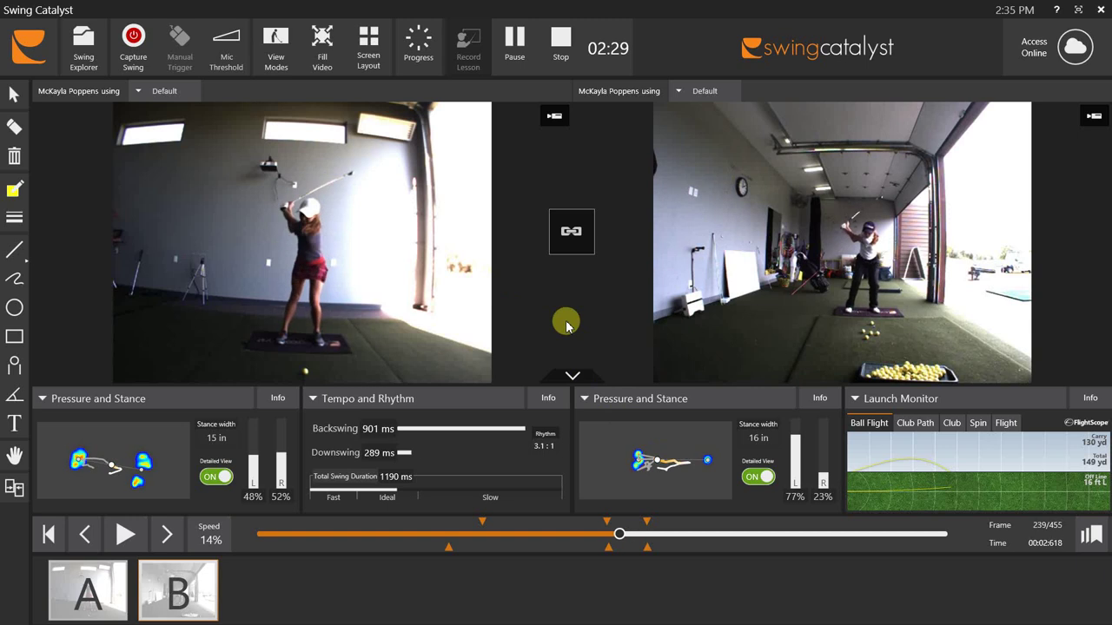
key("Left")
key("Left")
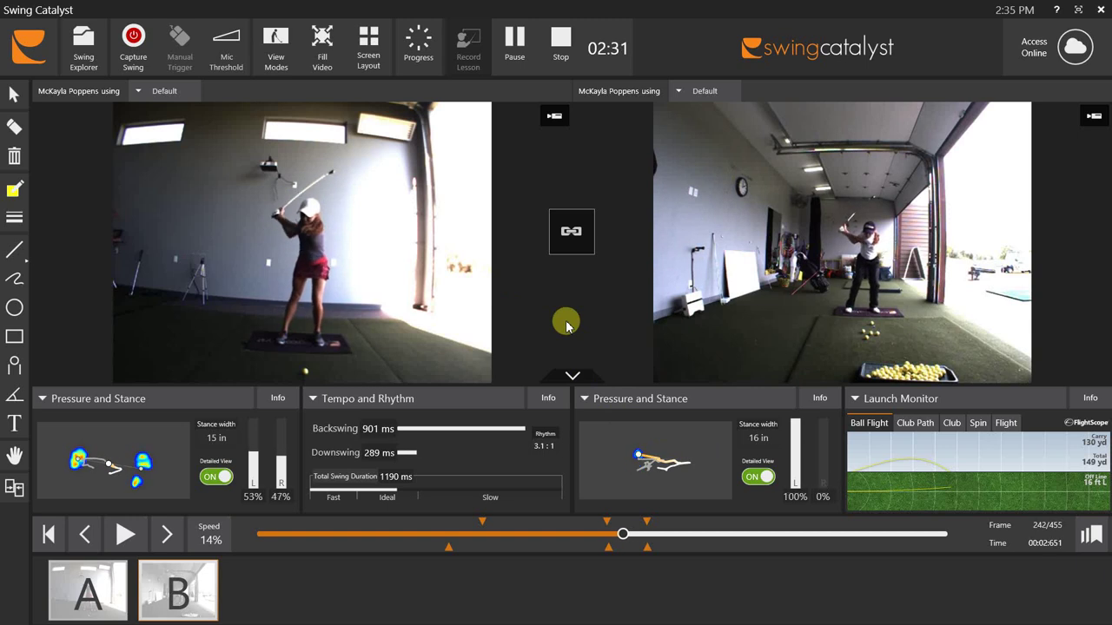
key("Right")
key("Right")
key("Right")
key("Right")
key("Right")
key("Right")
key("Right")
key("Right")
key("Right")
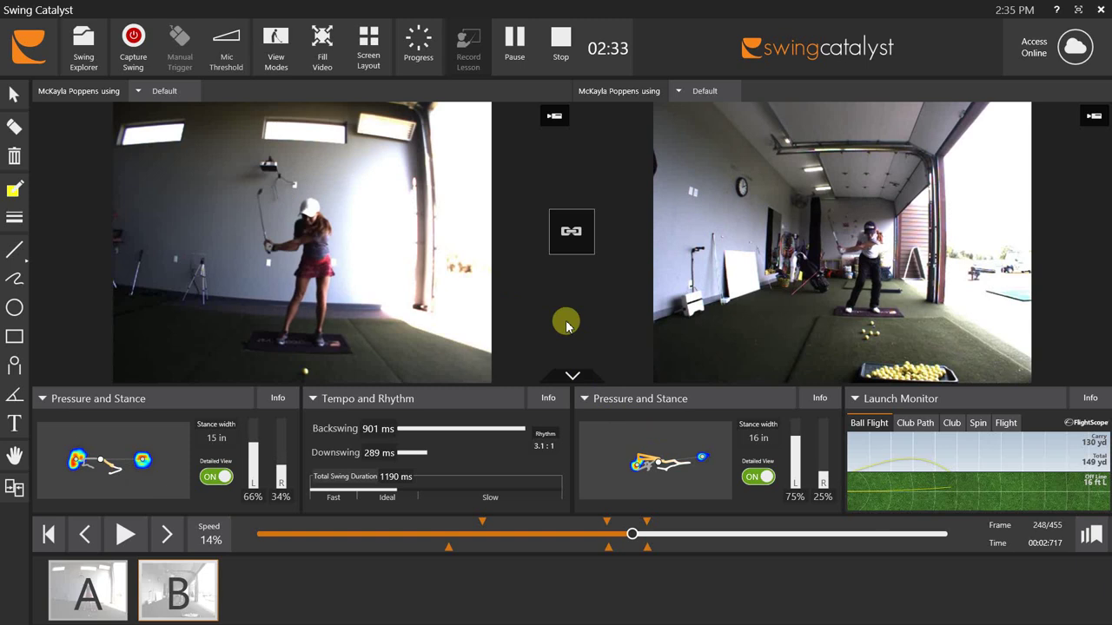
key("Right")
key("Right")
key("Right")
key("Right")
key("Right")
key("Right")
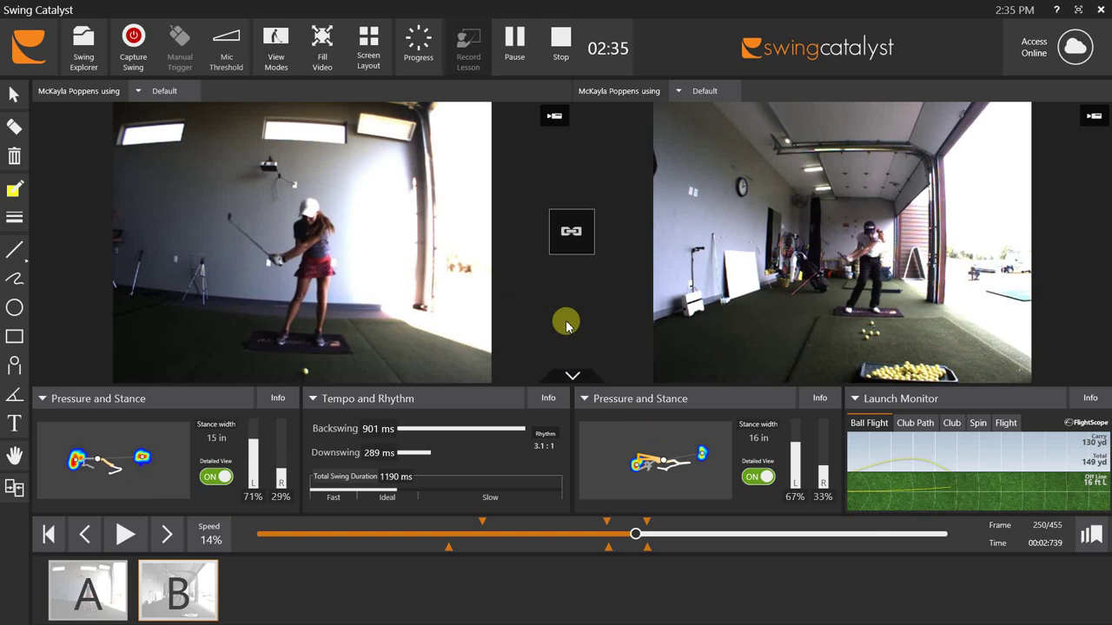
key("Left")
key("Left")
key("Left")
key("Left")
key("Left")
key("Left")
key("Left")
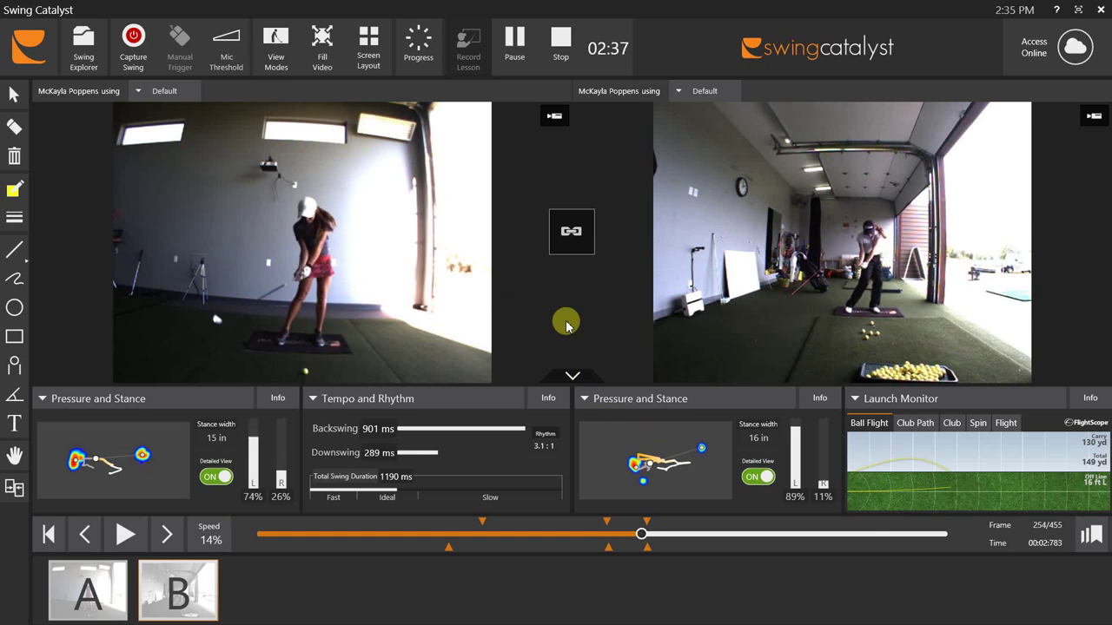
key("Left")
key("Left")
key("Left")
key("Left")
key("Left")
key("Left")
key("Left")
key("Left")
key("Left")
key("Left")
key("Left")
key("Left")
key("Left")
key("Left")
key("Left")
key("Left")
key("Left")
key("Left")
key("Left")
key("Left")
key("Left")
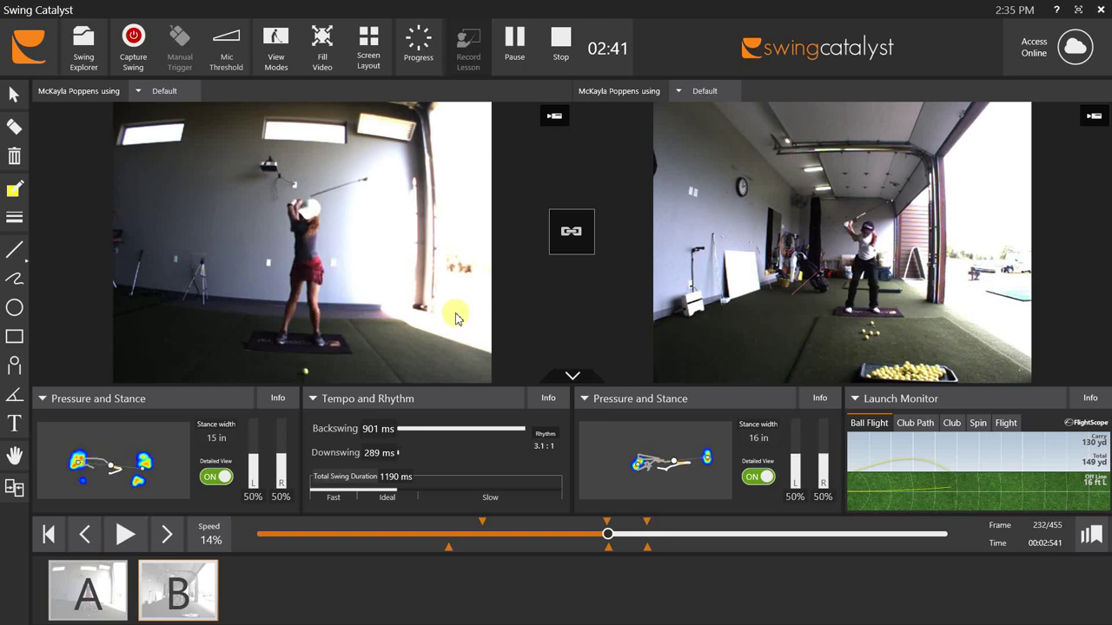
- Step both swings frame by frame from the top to frame 256, just before impact
key("Right")
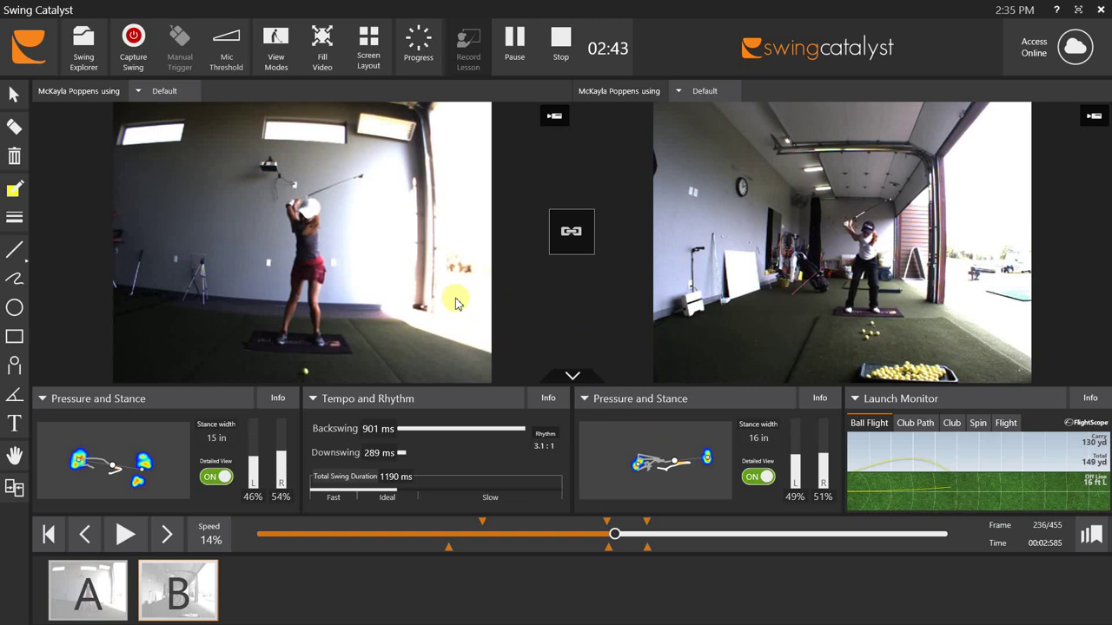
key("Right")
key("Right")
key("Right")
key("Right")
key("Right")
key("Right")
key("Right")
key("Right")
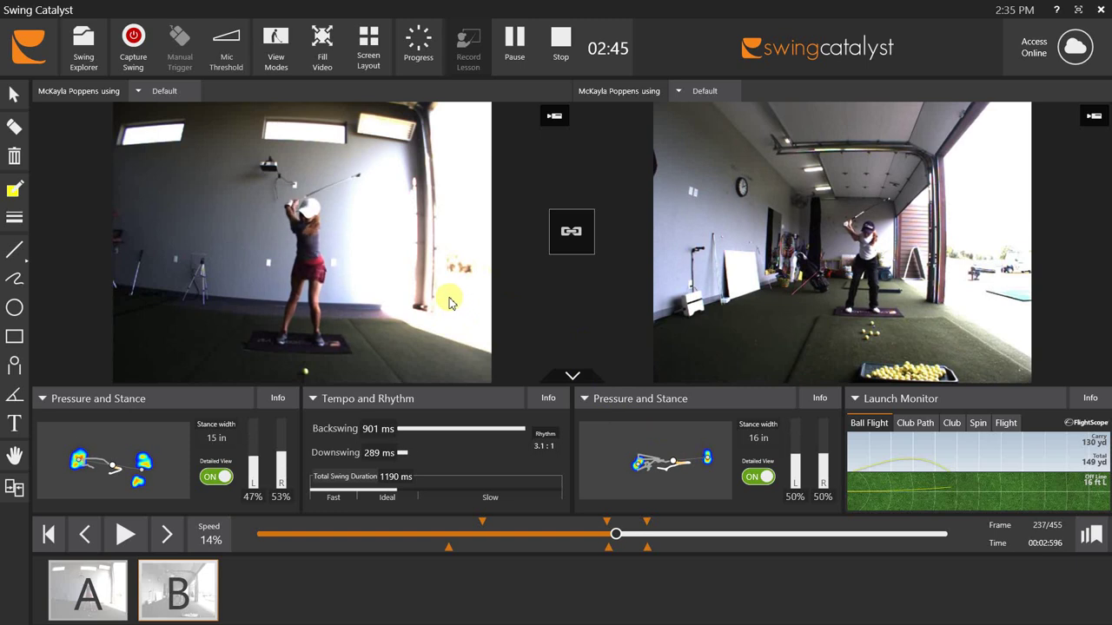
key("Right")
key("Right")
key("Right")
key("Right")
key("Right")
key("Right")
key("Right")
key("Right")
key("Right")
key("Right")
key("Right")
key("Right")
key("Right")
key("Right")
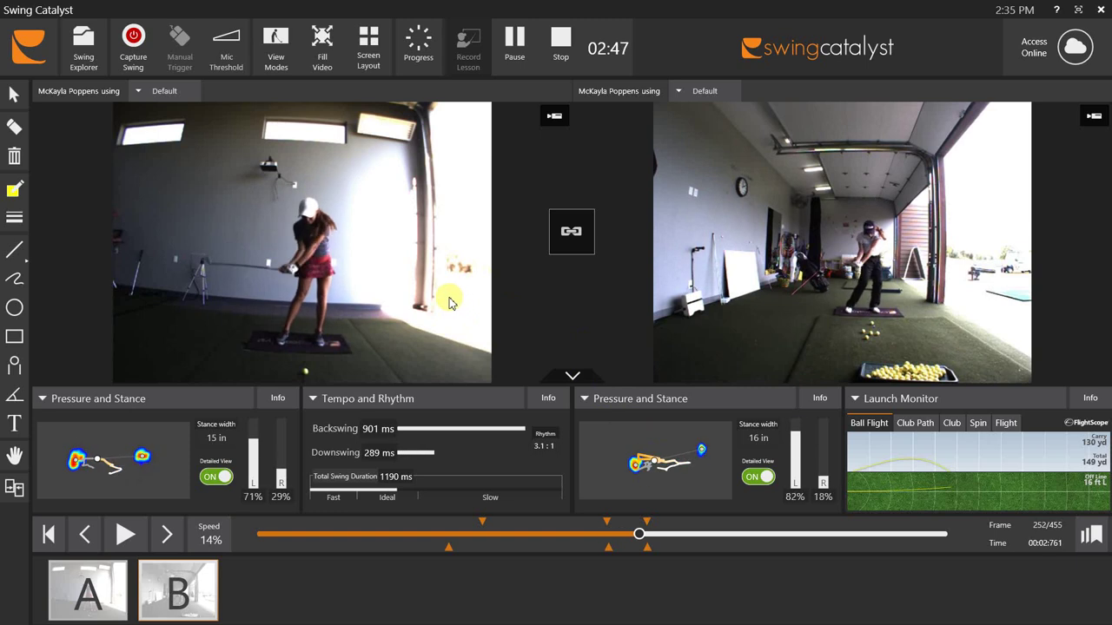
key("Right")
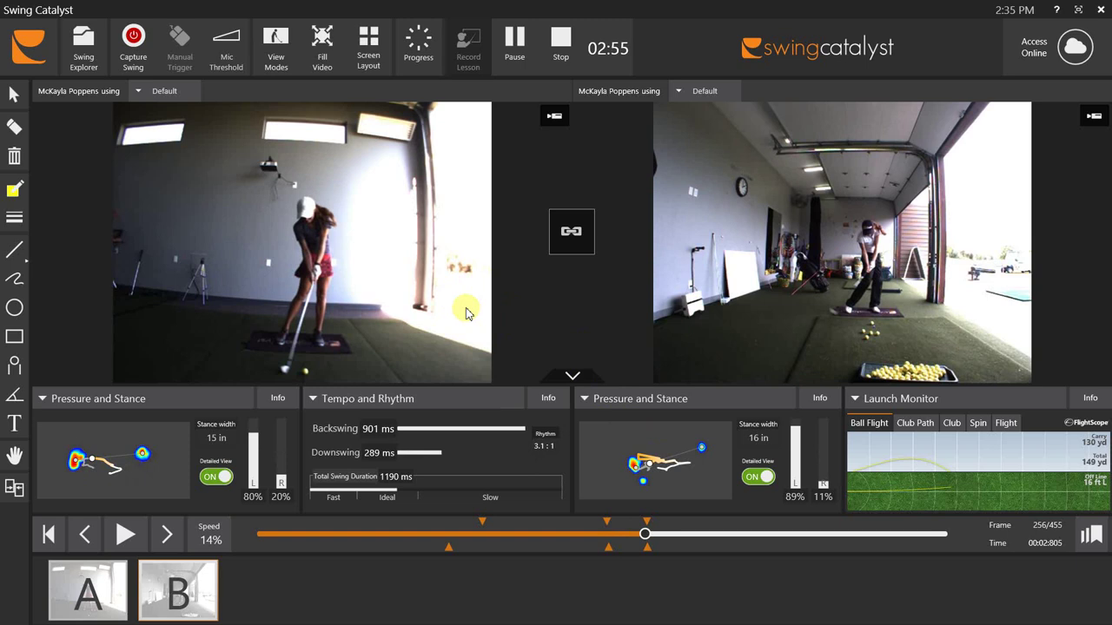
- Advance both videos to frame 257/455, where pressure splits read 83%/17% and 91%/9%
scroll(373, 267, "down", 1)
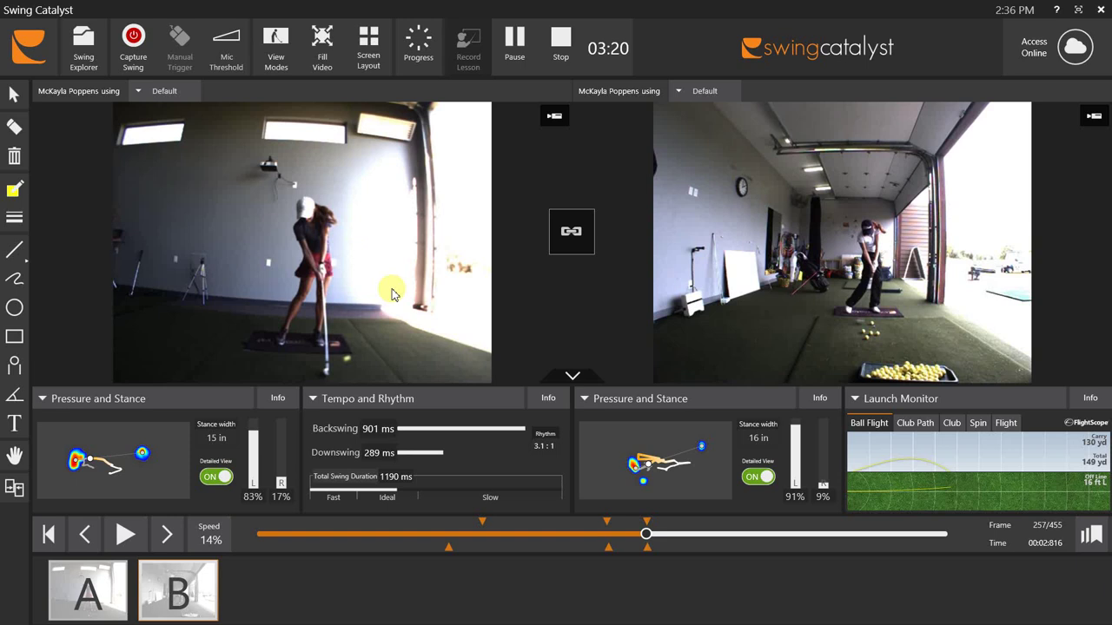
left_click(612, 539)
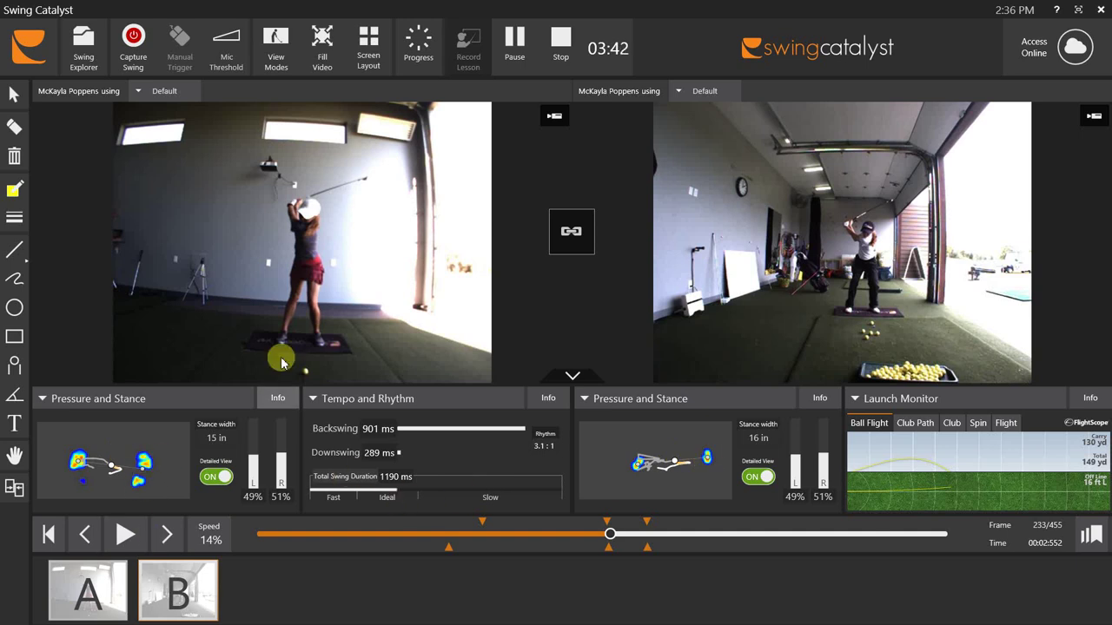
scroll(489, 302, "down", 8)
scroll(489, 304, "down", 7)
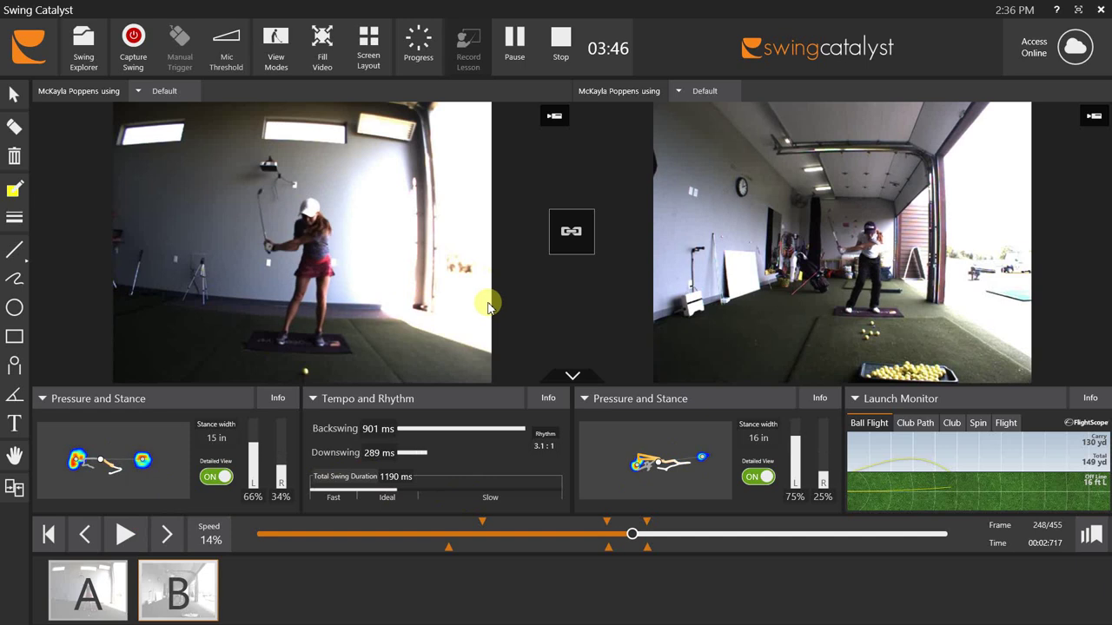
scroll(489, 306, "down", 9)
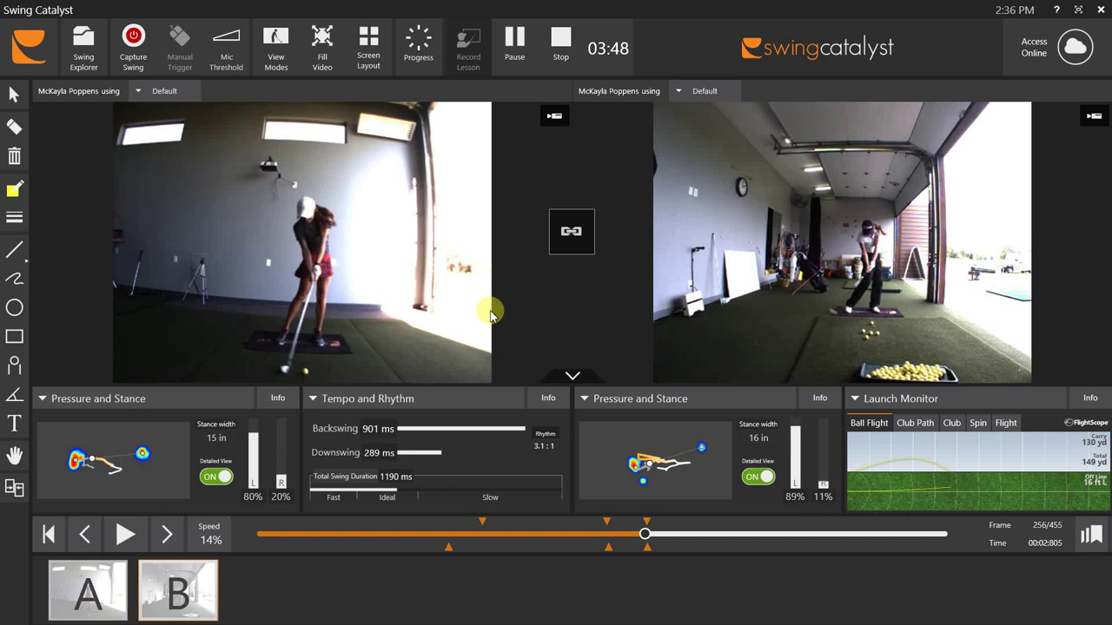